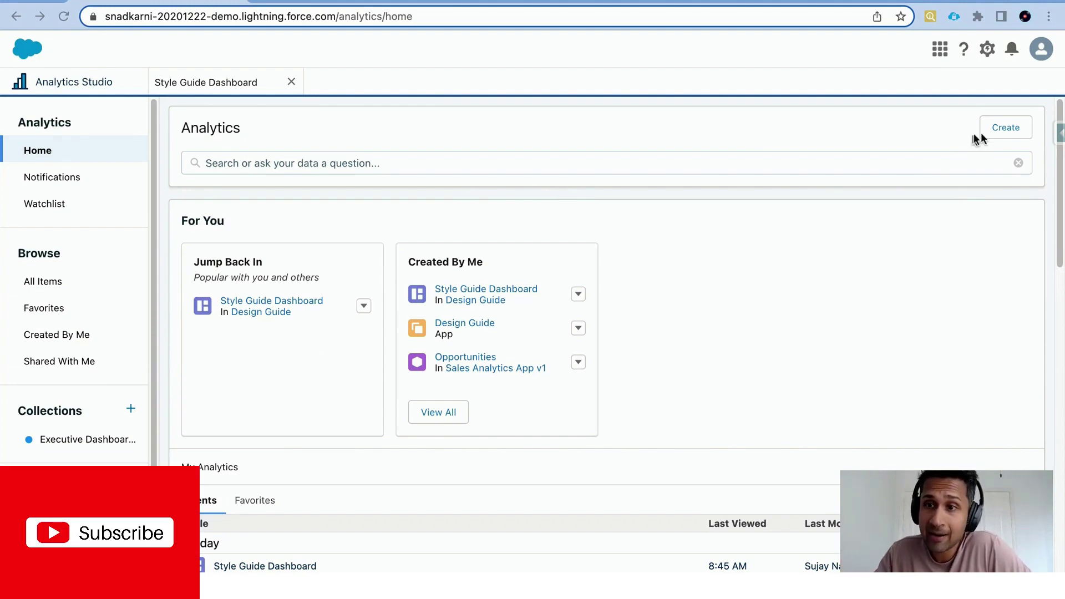
Start a new app from the Design Style Guide template and continue past its details.
click(1002, 130)
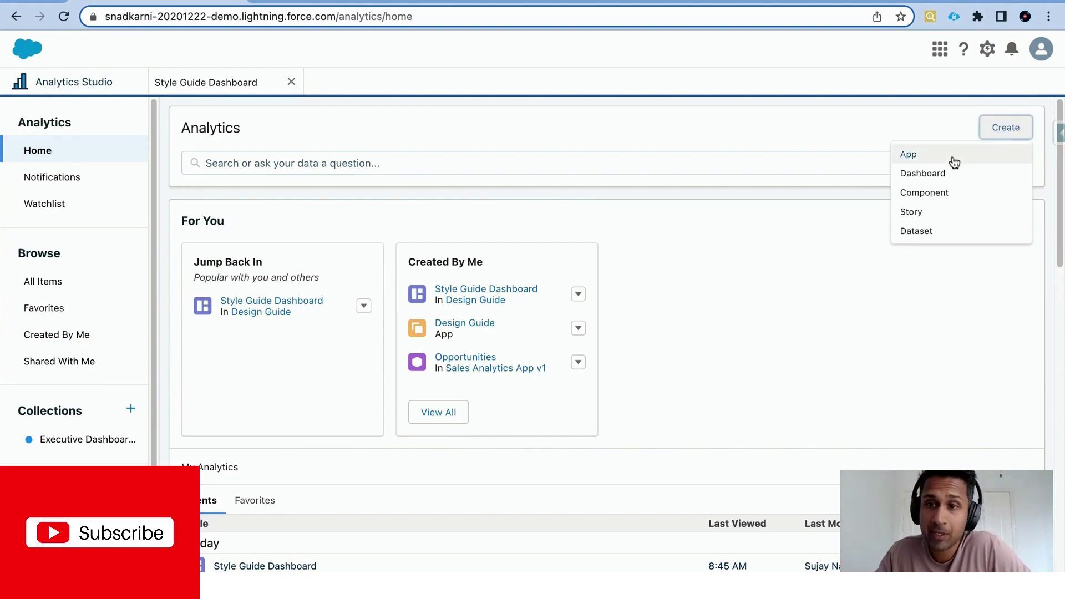
click(952, 157)
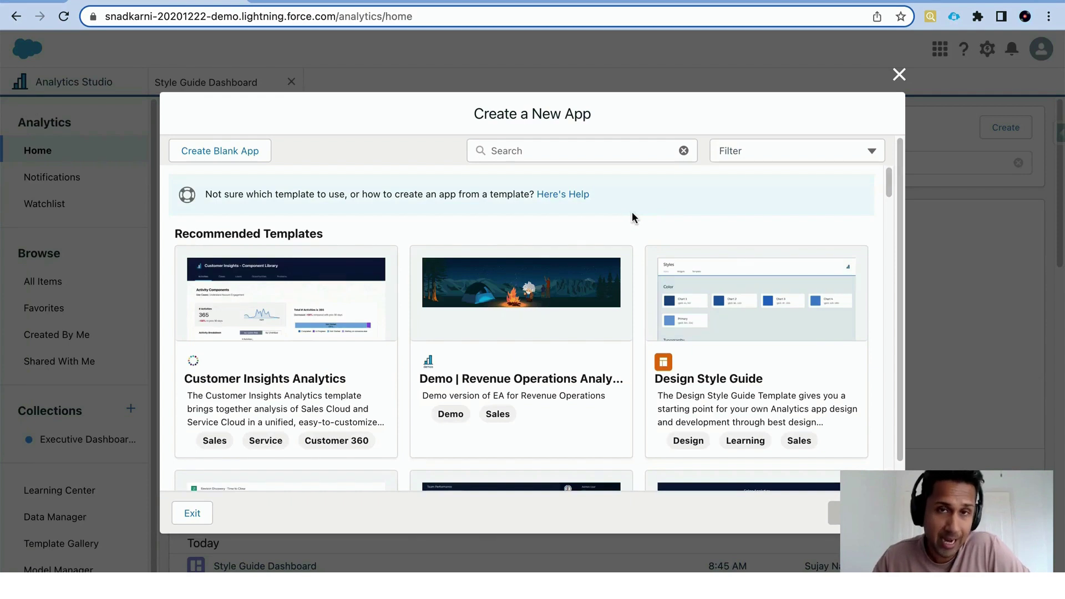
click(744, 428)
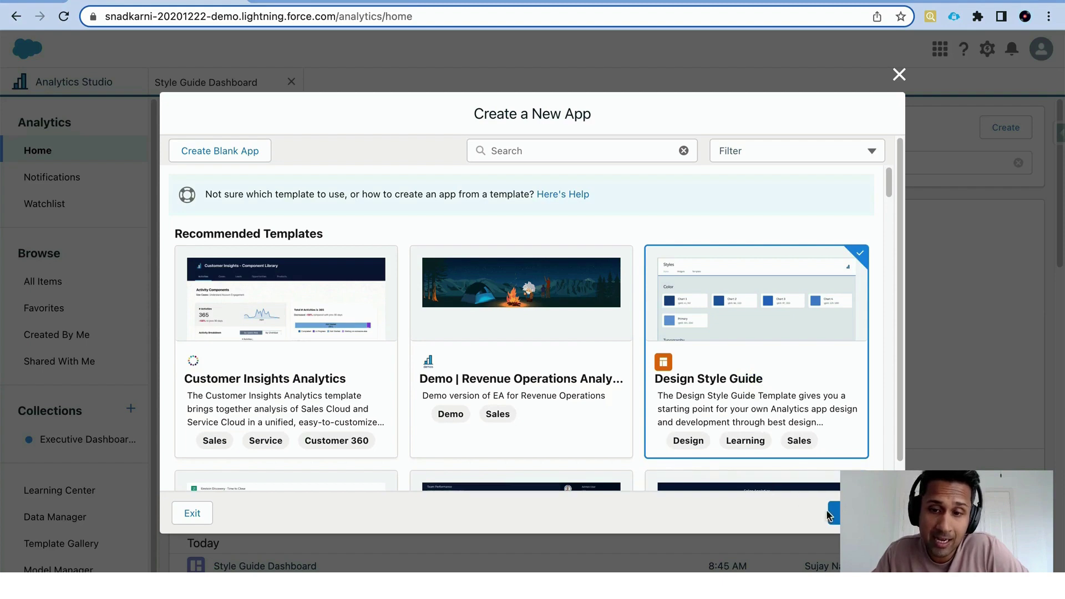
click(832, 516)
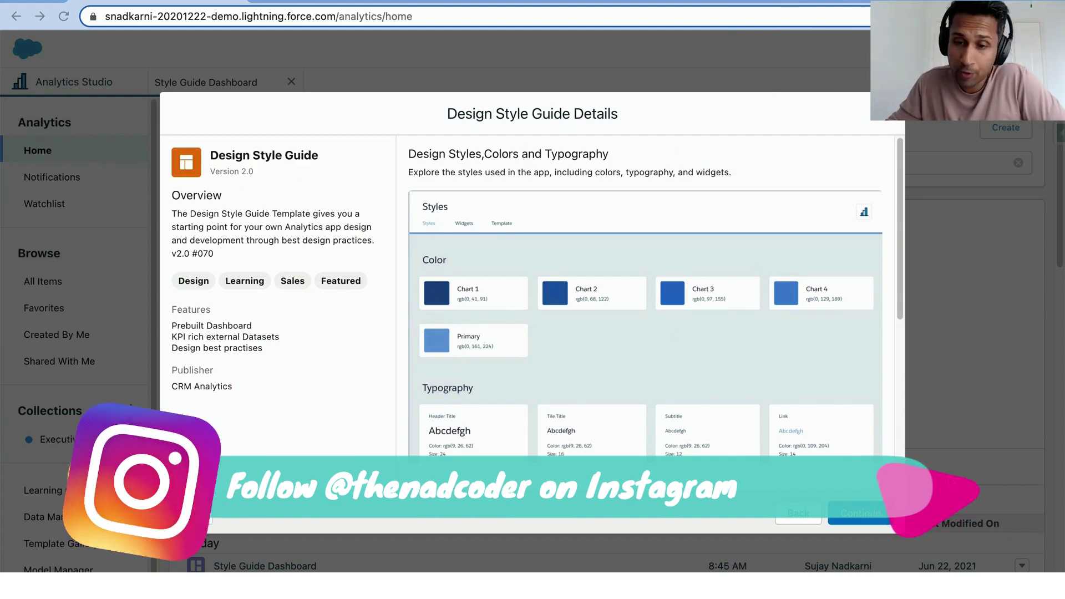
click(866, 517)
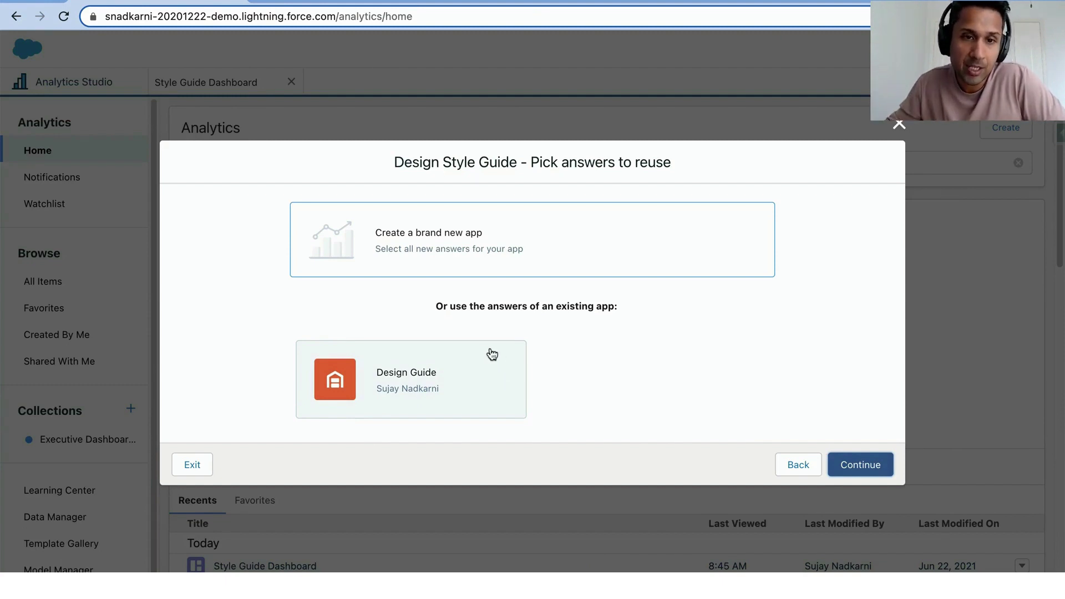
Choose a brand new app, accept the base colour, then exit the wizard without creating it.
click(503, 242)
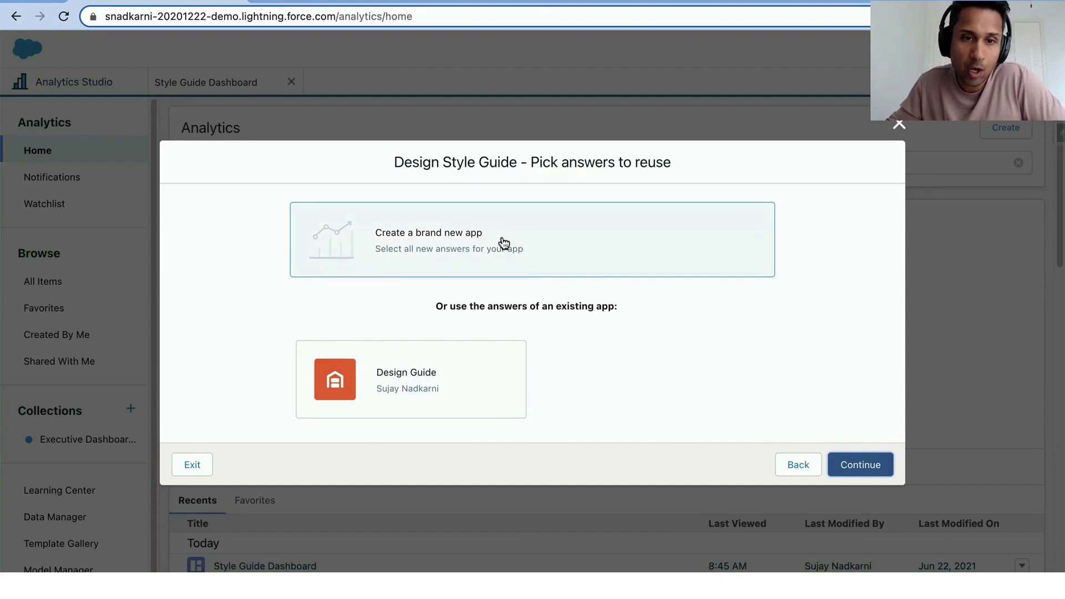
click(863, 464)
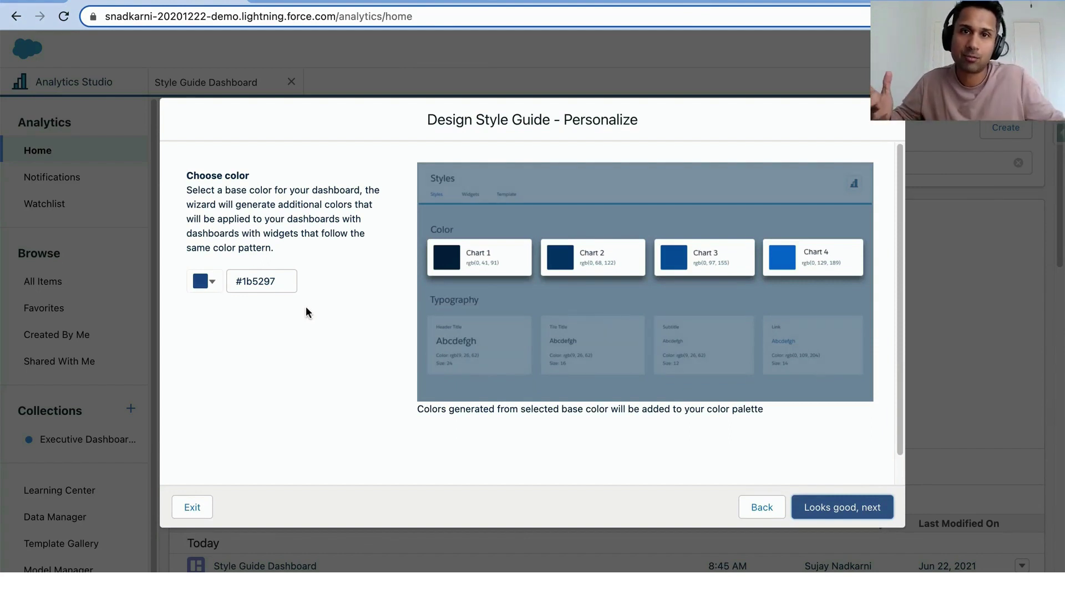
click(212, 283)
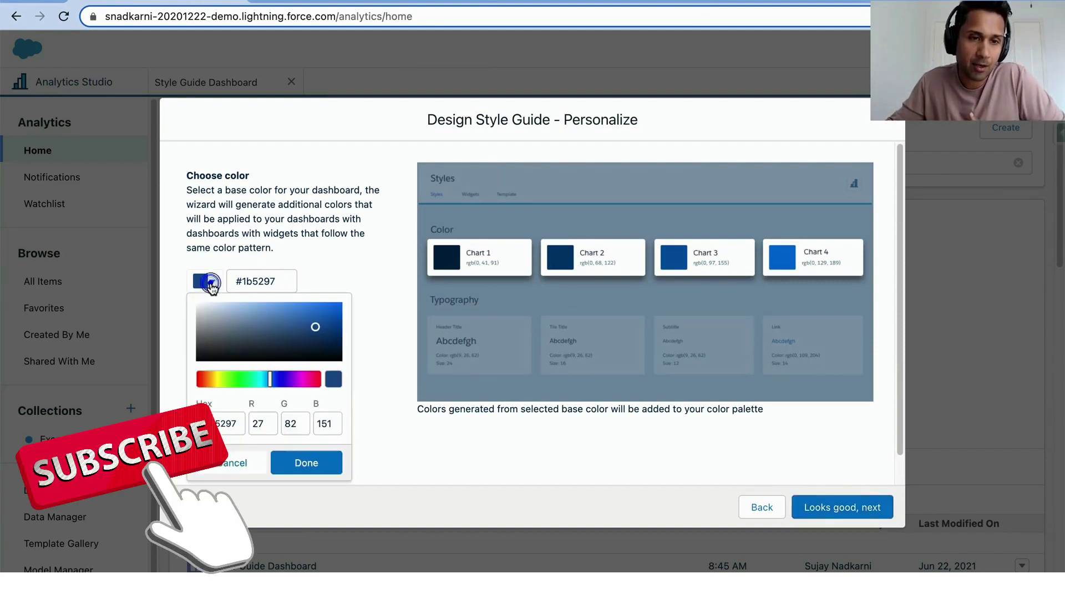
click(527, 453)
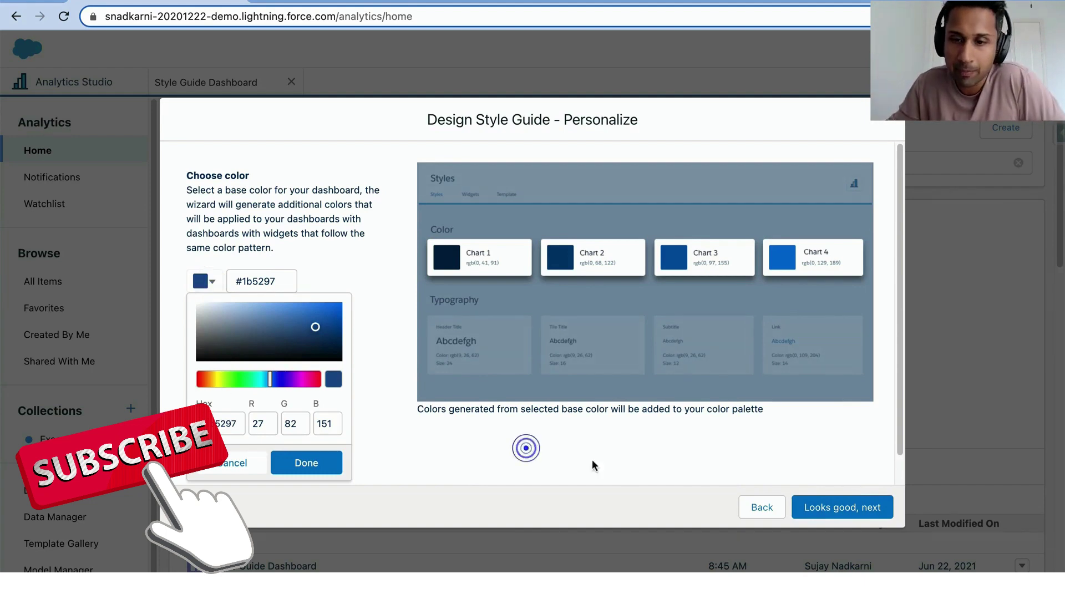
click(813, 513)
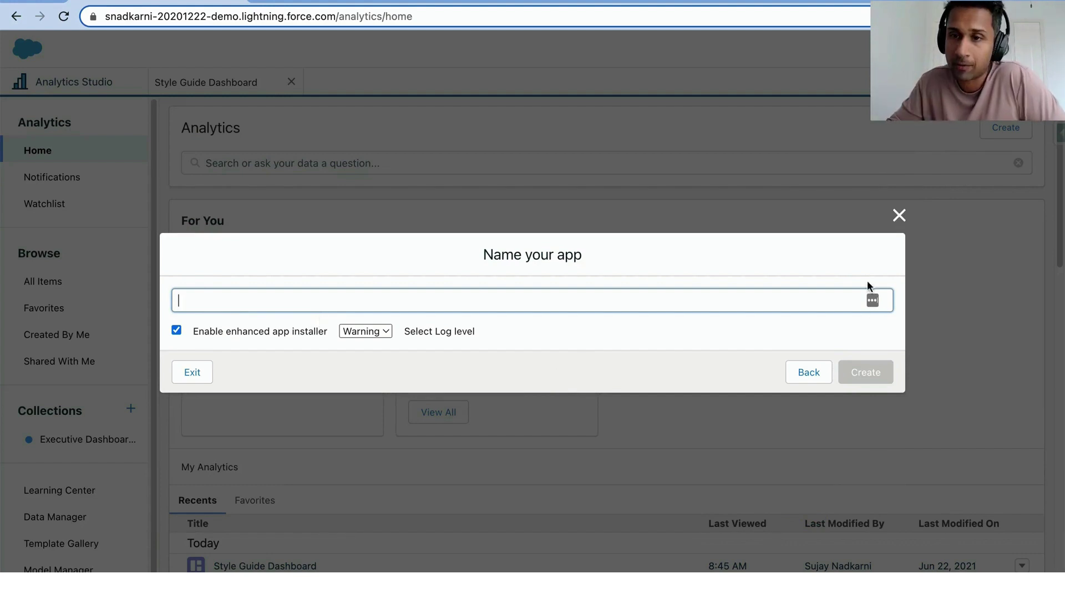
click(898, 216)
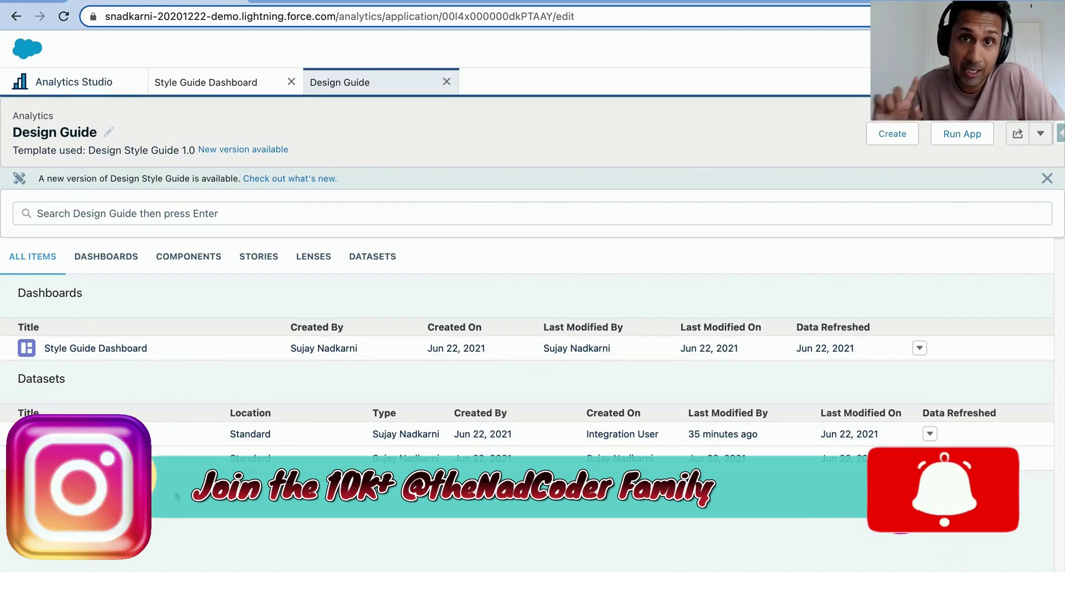
Switch to the Style Guide Dashboard and browse its Styles and Widgets pages.
click(211, 84)
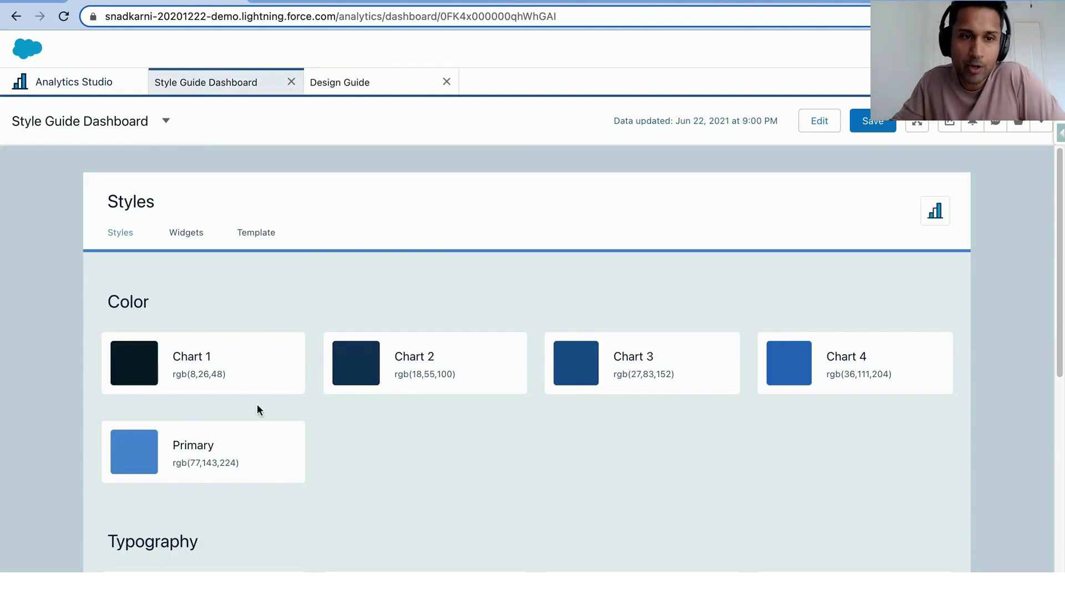
scroll(867, 411, down, 3)
scroll(899, 411, down, 3)
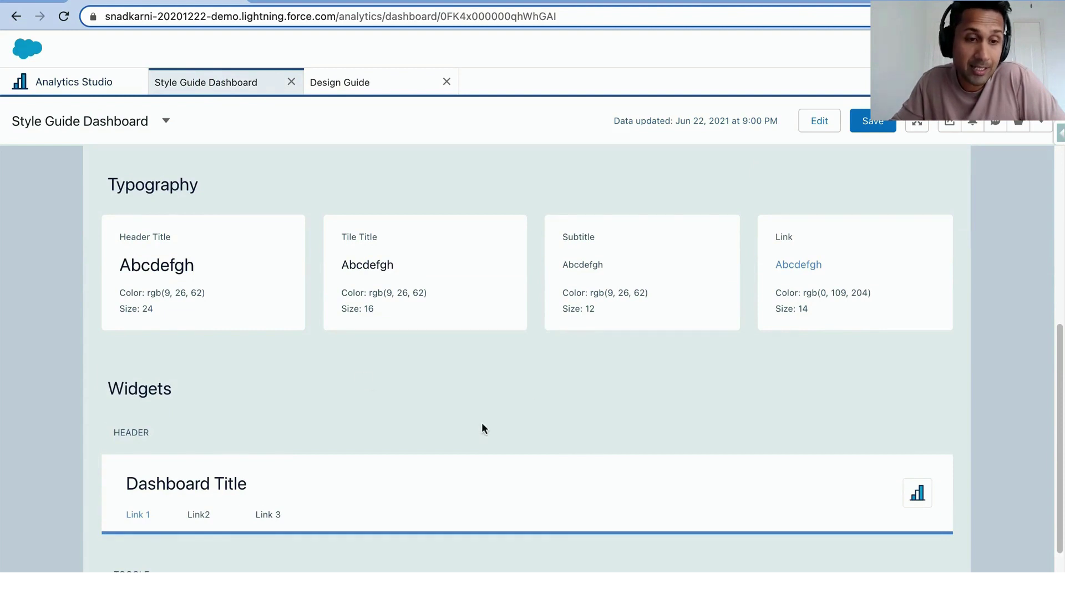
scroll(557, 423, up, 6)
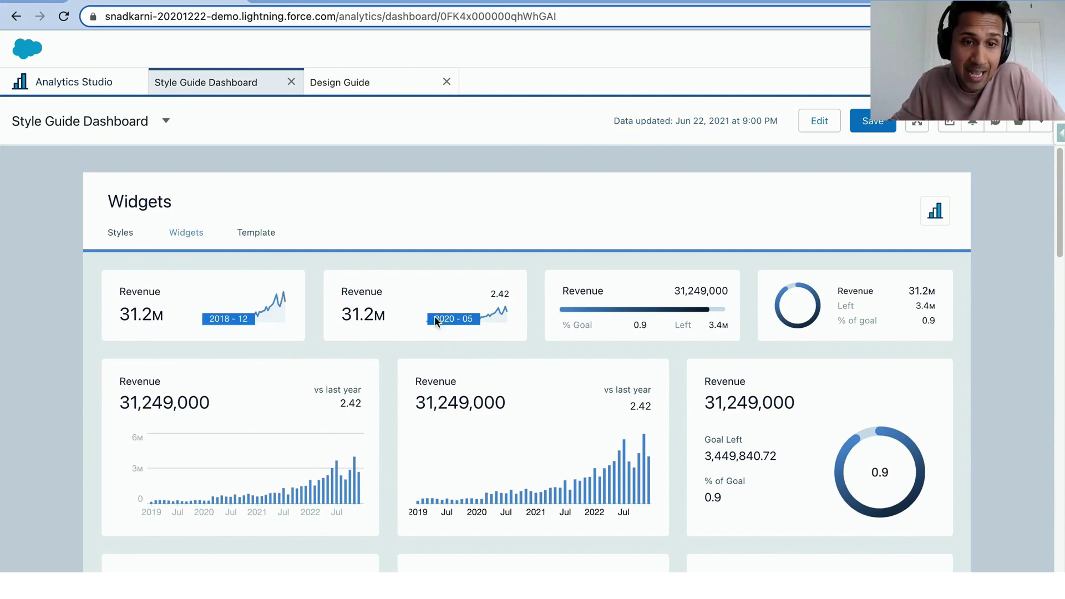
mouse_move(797, 305)
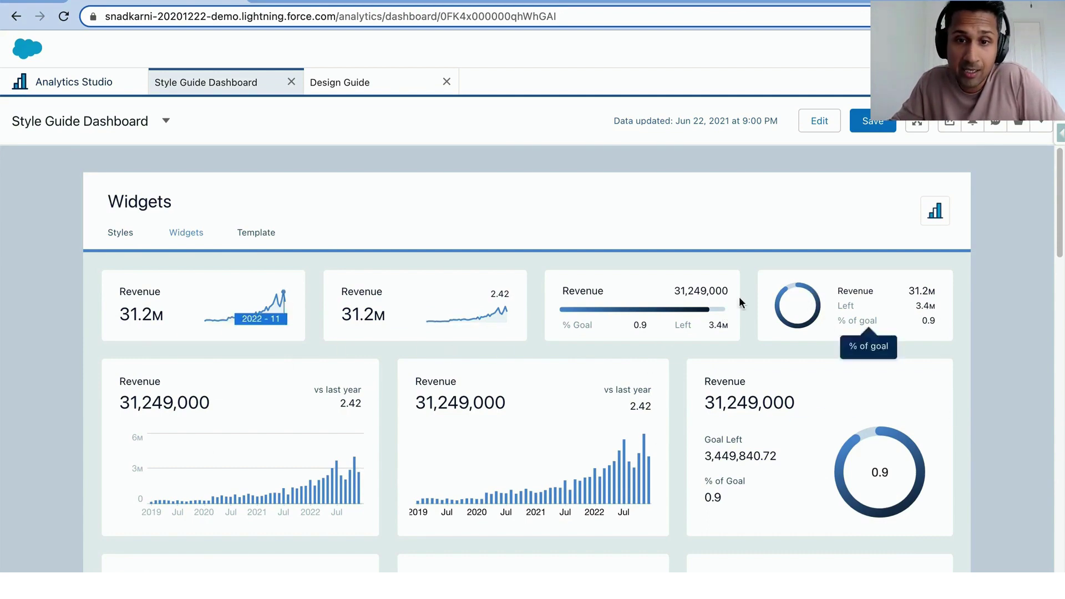
scroll(954, 405, down, 2)
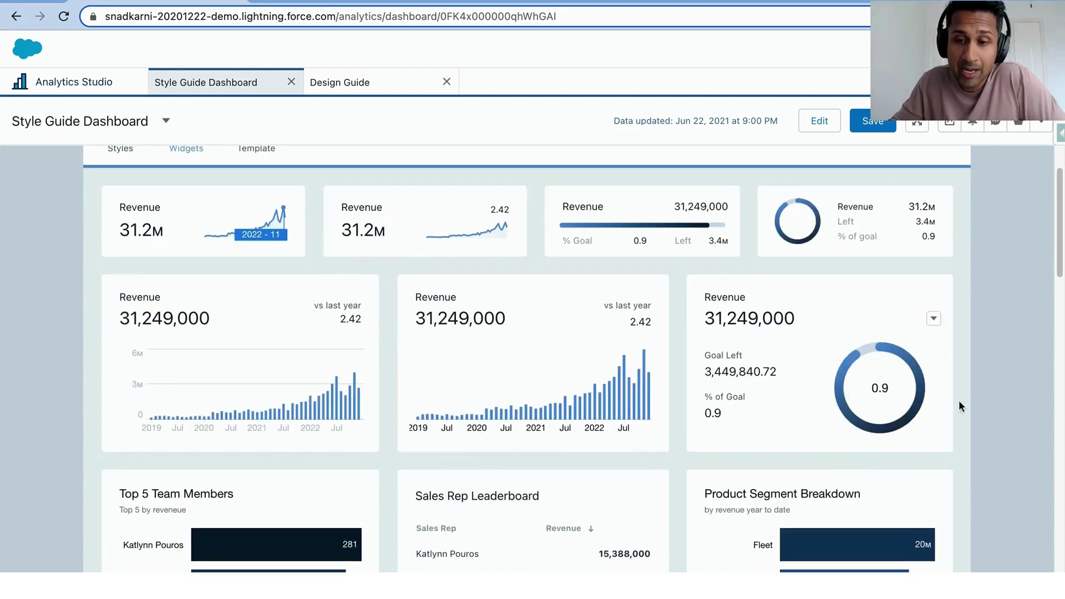
scroll(927, 477, down, 4)
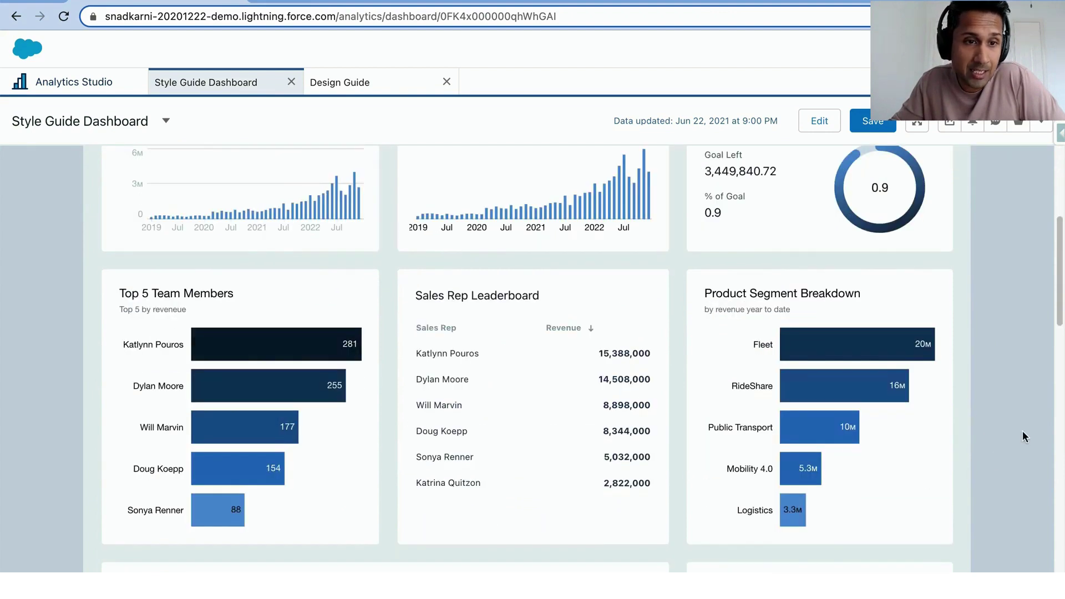
scroll(1023, 430, down, 6)
scroll(896, 422, up, 3)
scroll(832, 438, up, 1)
scroll(774, 454, down, 6)
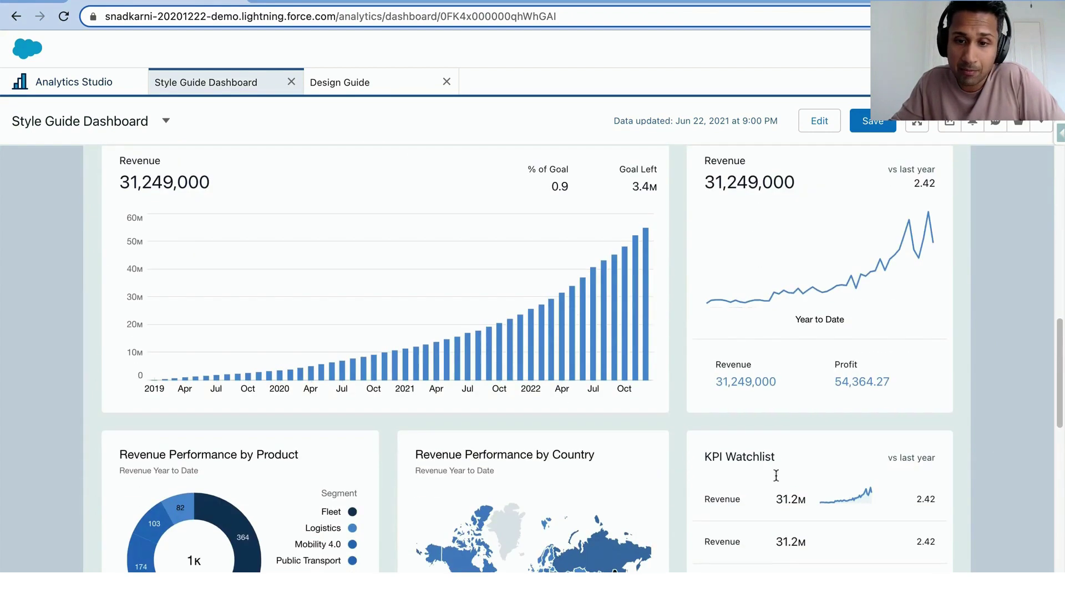
scroll(997, 433, down, 9)
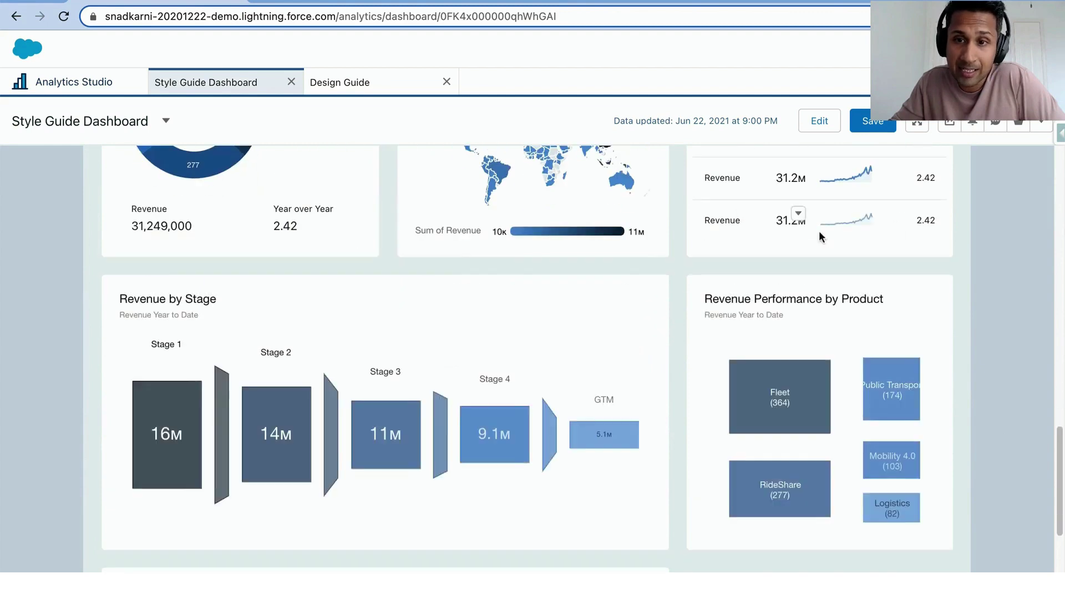
scroll(980, 511, down, 6)
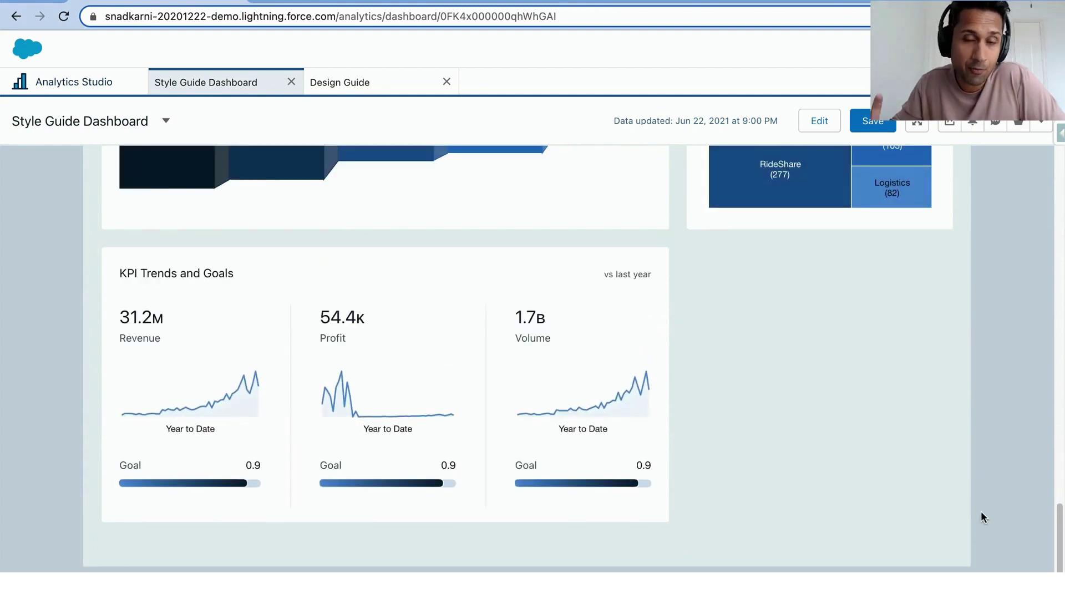
scroll(981, 511, up, 15)
scroll(980, 511, up, 10)
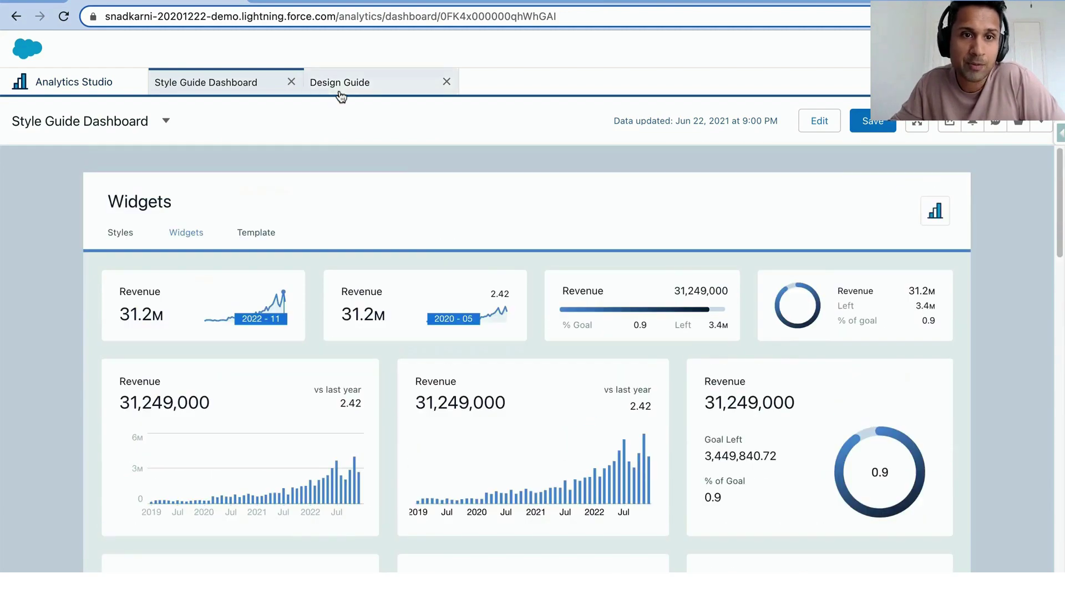
Show the Template page, then clone the Style Guide Dashboard into a new tab.
click(259, 230)
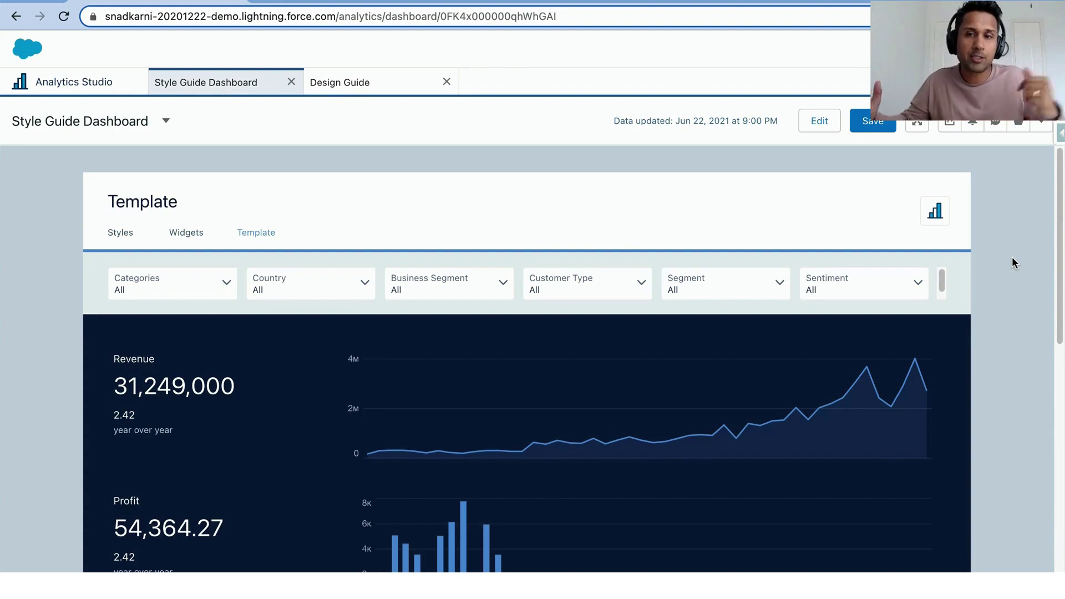
drag(1024, 75, 976, 566)
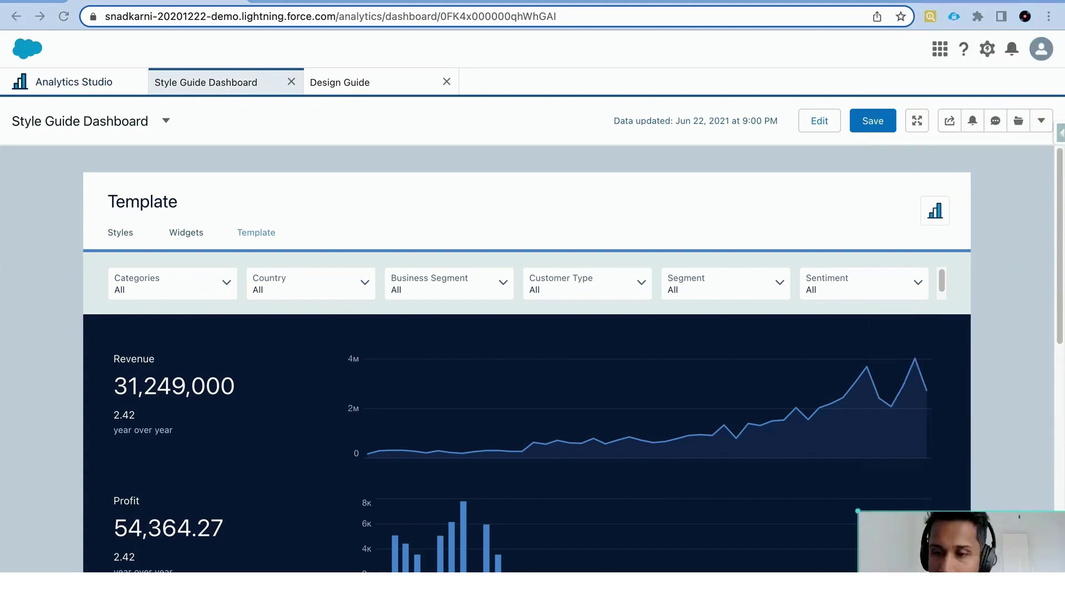
click(994, 340)
click(1047, 120)
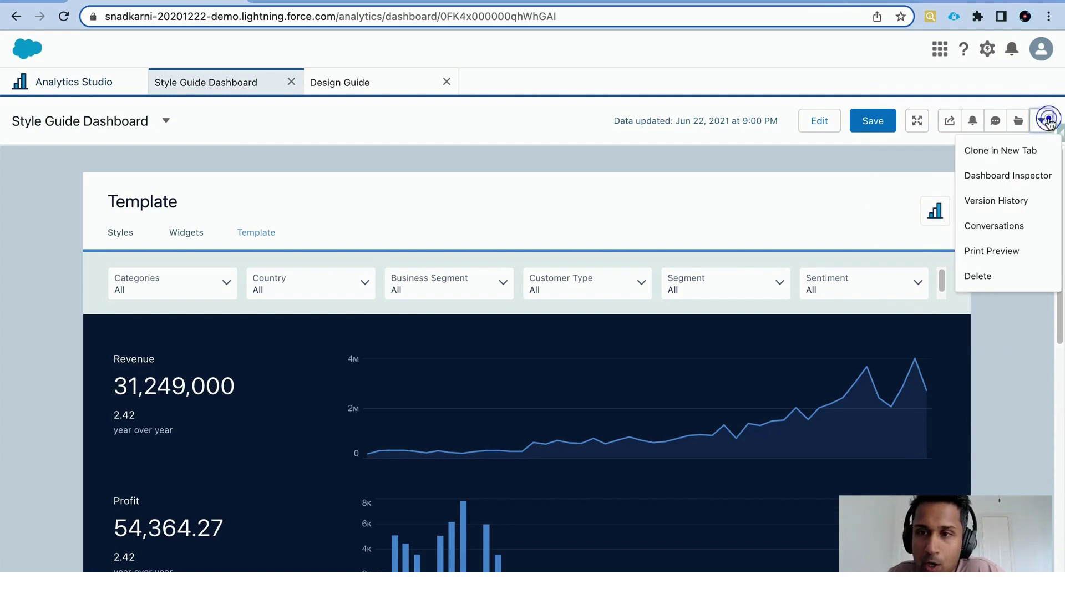
click(1002, 149)
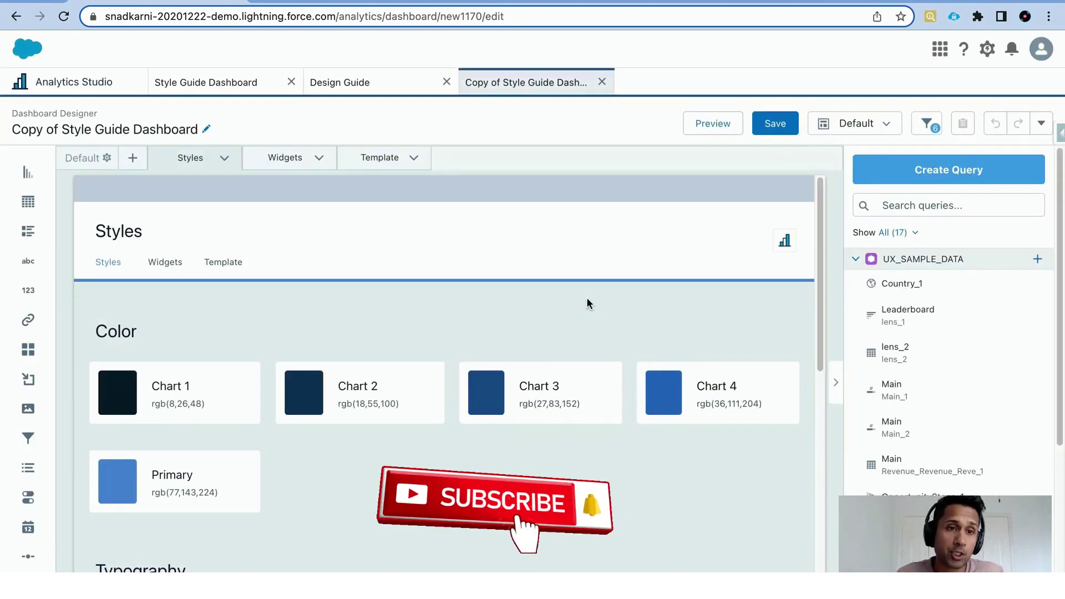
Replace the cloned dashboard's title with 'Sales Dashboard'.
click(206, 128)
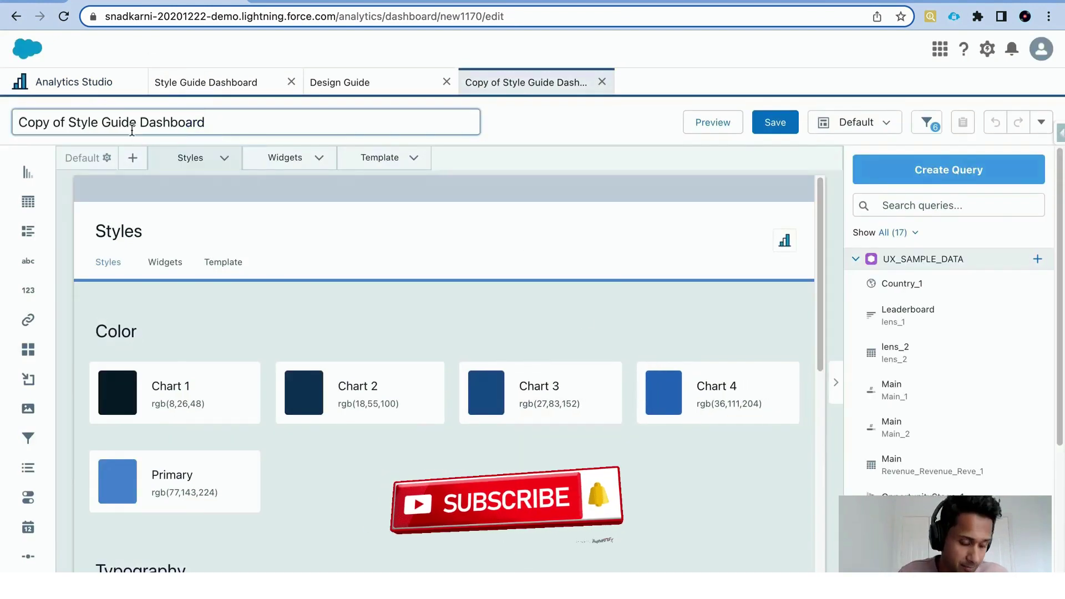
triple_click(132, 131)
text(Sales Da)
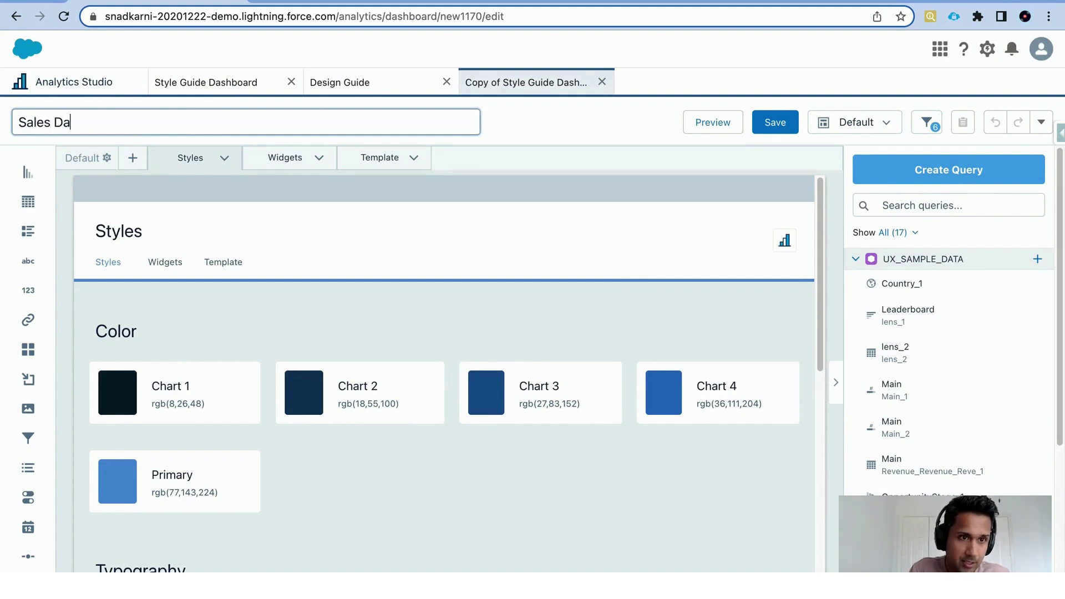
text(shboard)
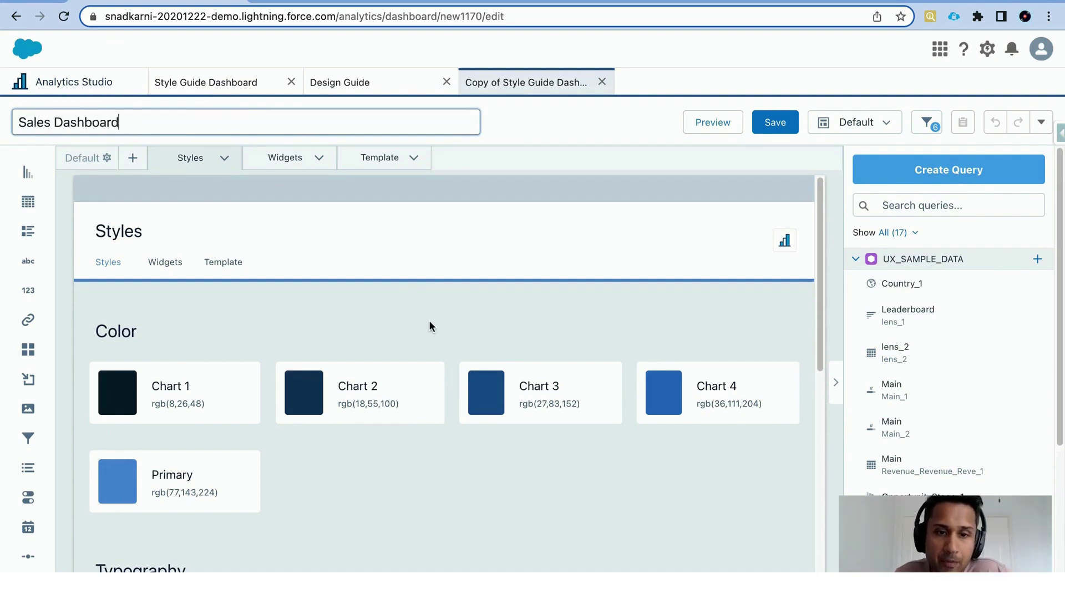
click(430, 321)
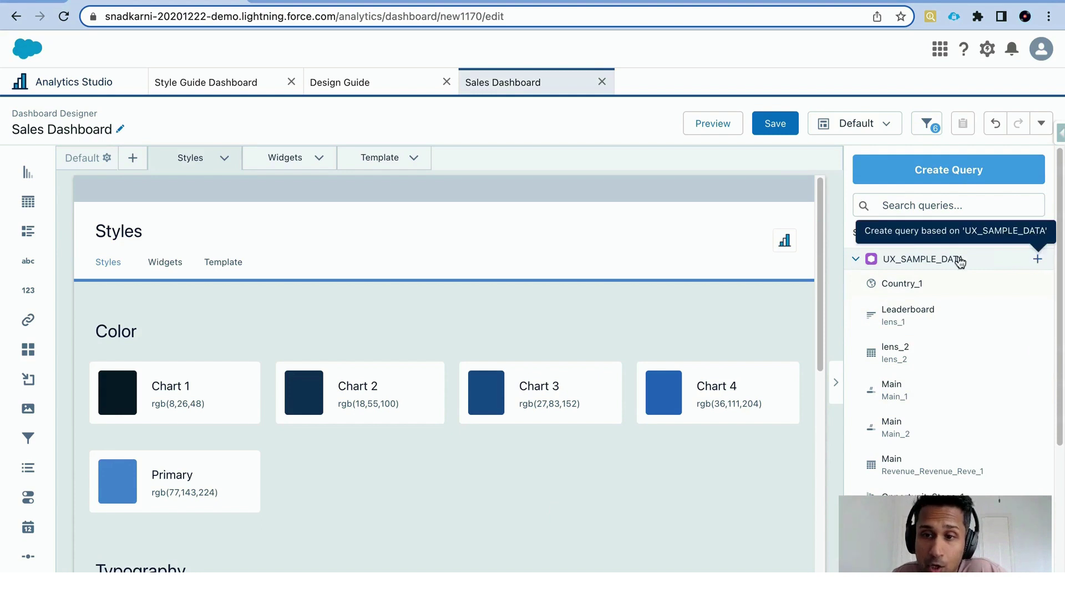
Switch the cloned dashboard's canvas to the Widgets page.
click(578, 302)
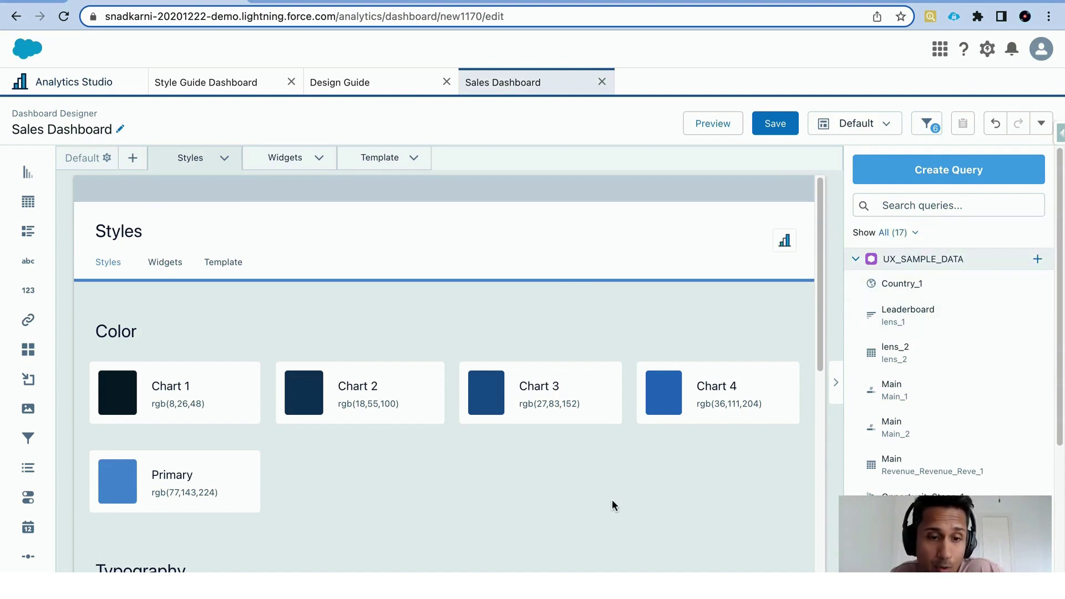
scroll(606, 500, down, 1)
scroll(472, 475, down, 5)
scroll(472, 532, up, 5)
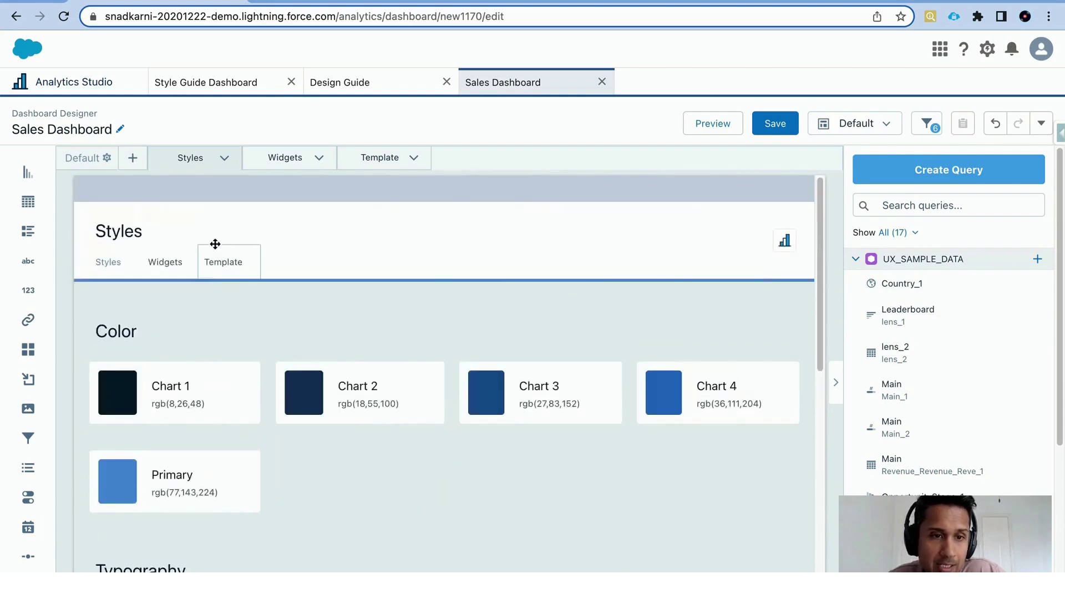
click(166, 267)
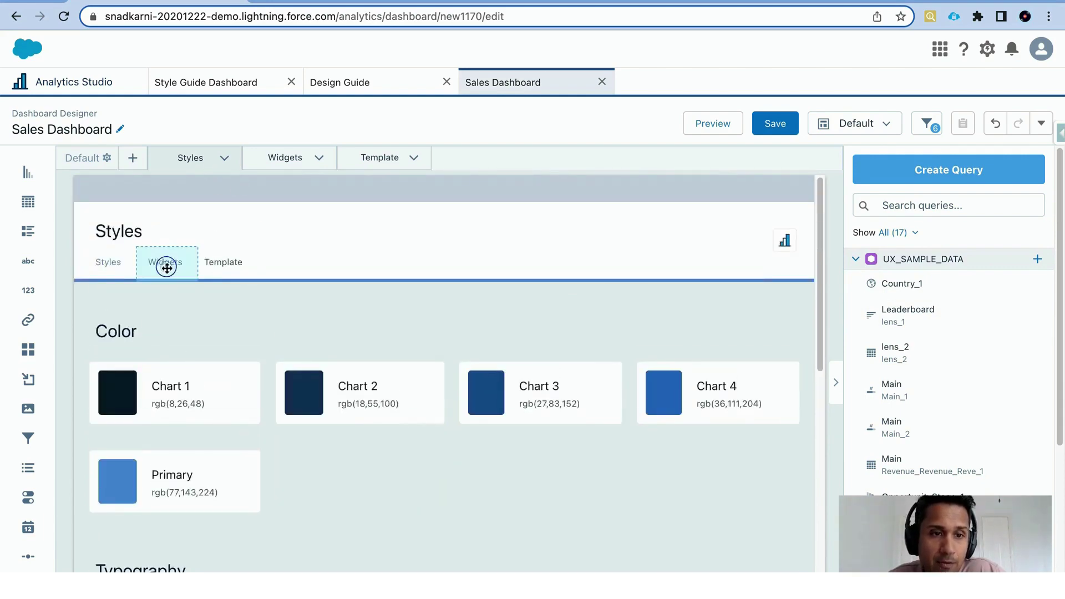
click(283, 160)
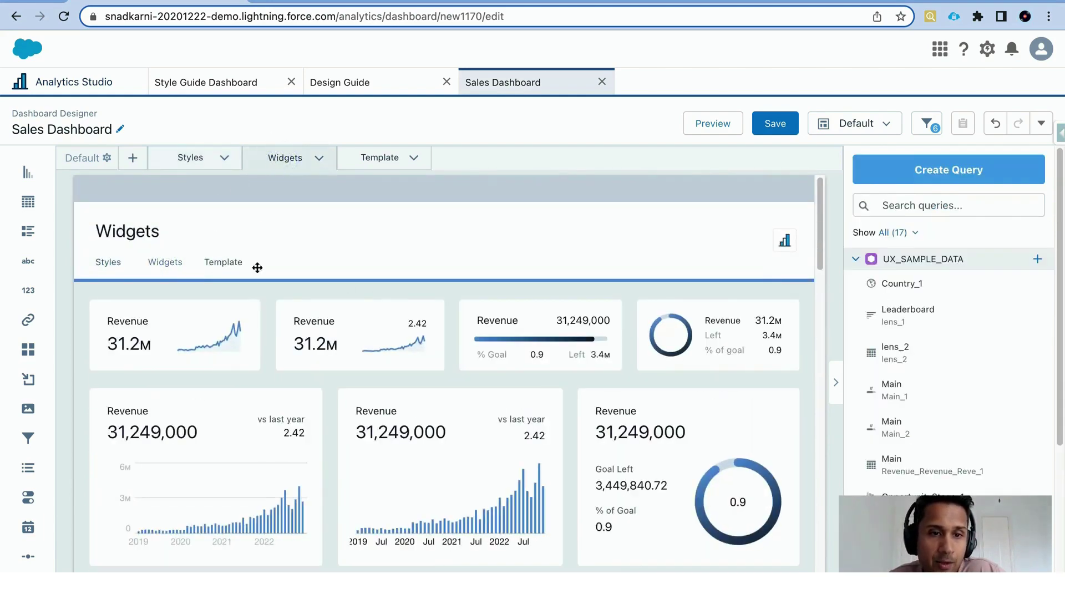
Add the second Revenue KPI tile to the Template page.
scroll(404, 307, down, 2)
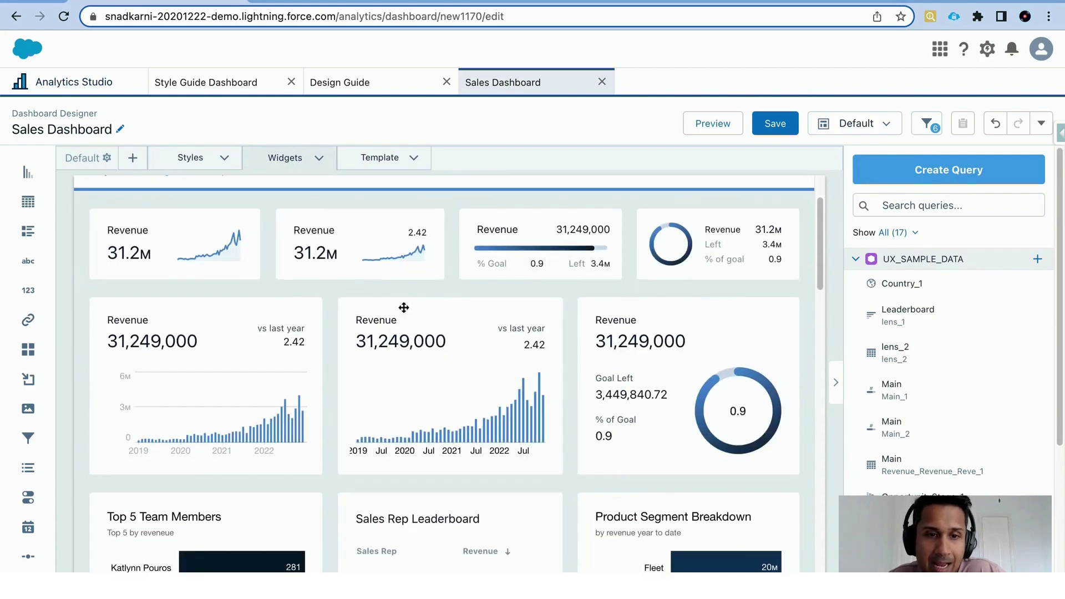
click(334, 215)
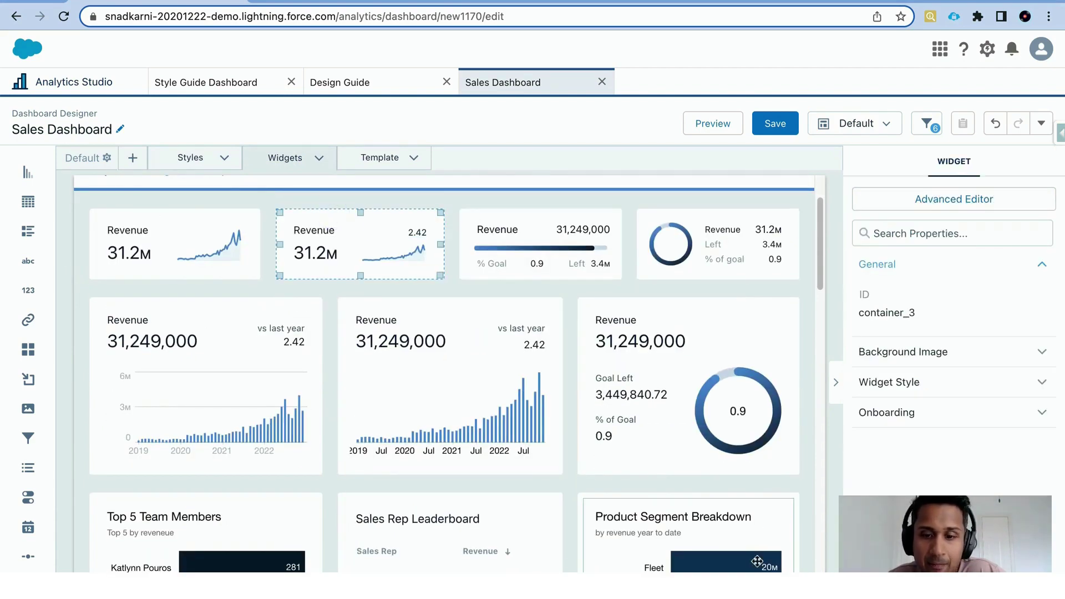
click(608, 571)
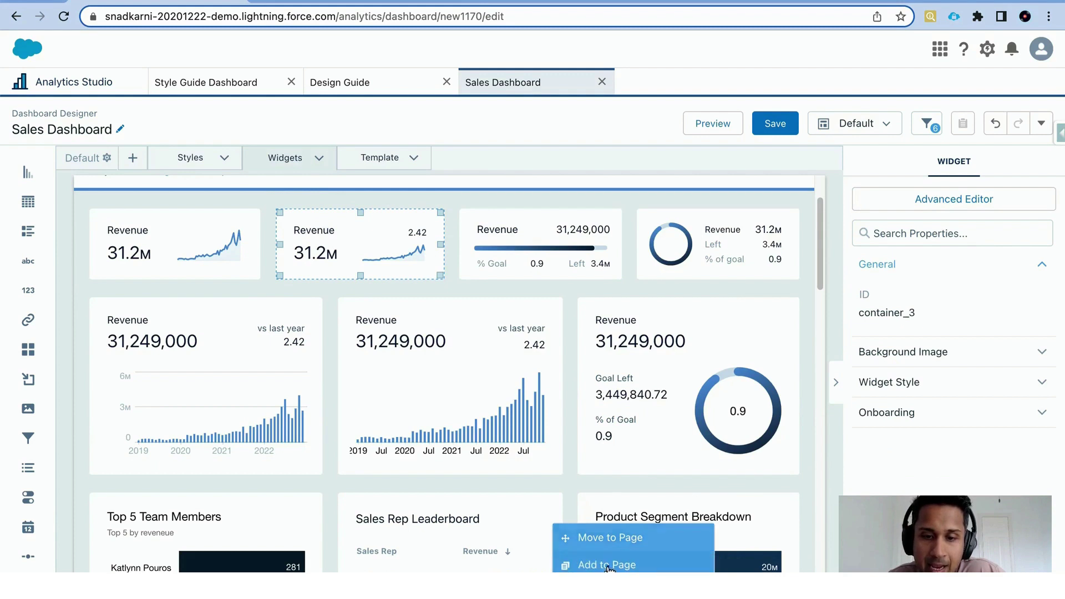
click(607, 565)
click(632, 517)
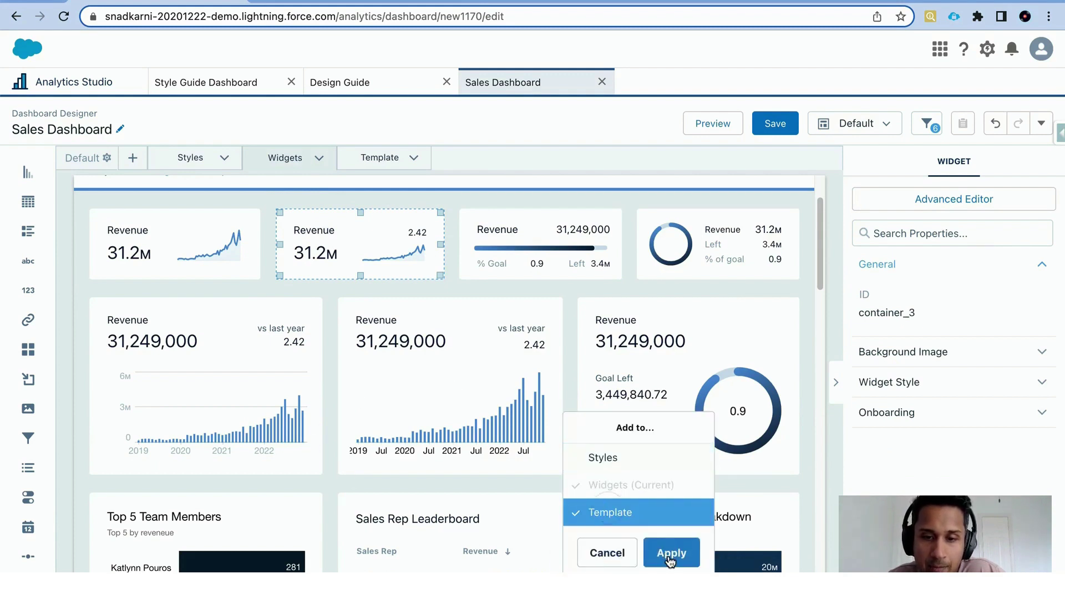
click(671, 555)
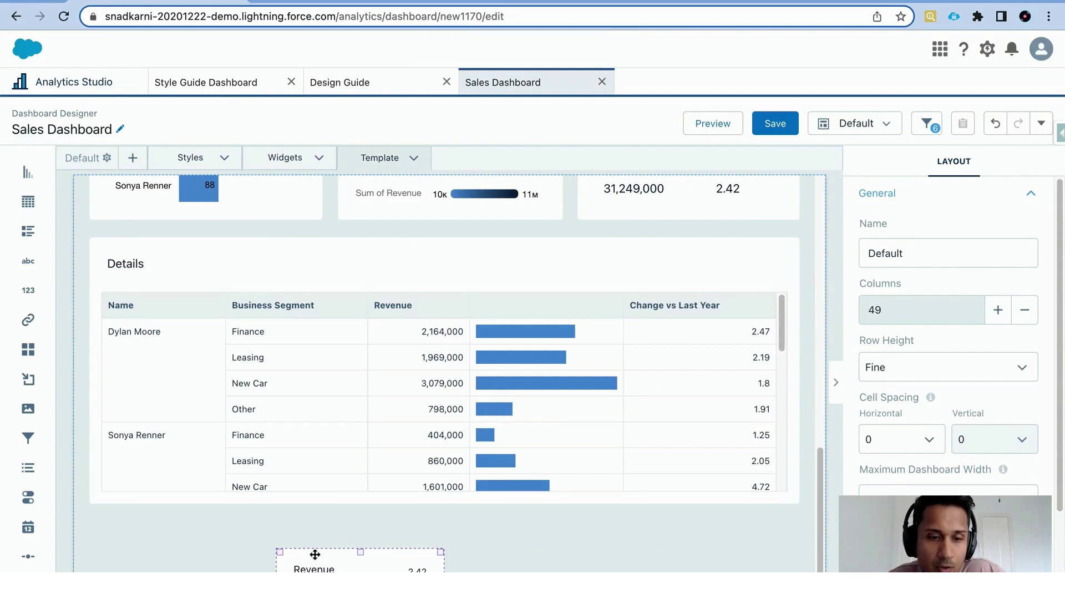
Position the Revenue tile at the left beneath the Details table.
drag(314, 547, 143, 565)
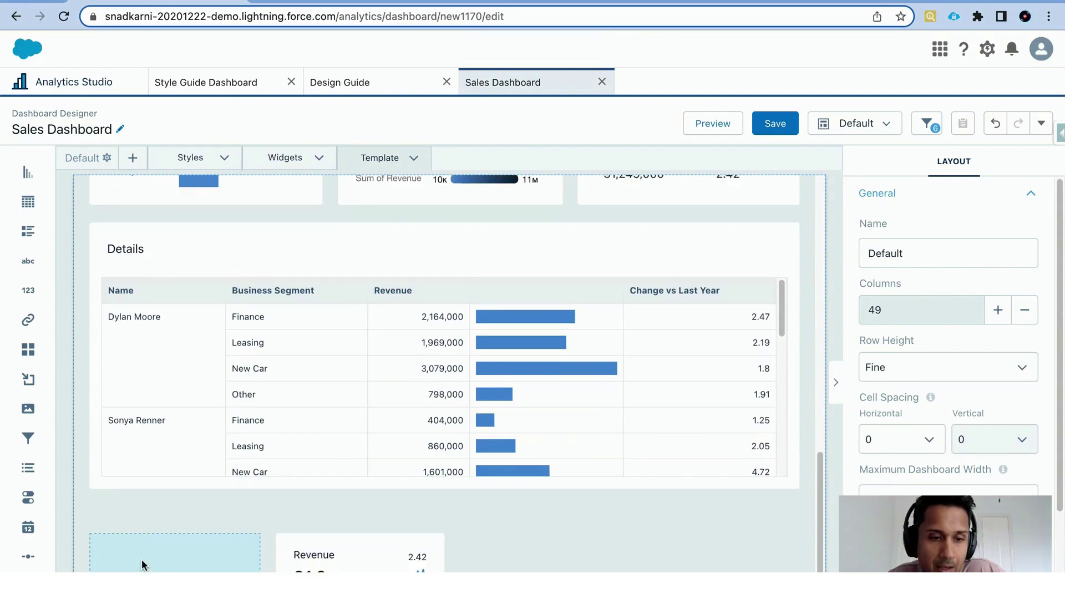
drag(482, 561, 231, 499)
click(229, 502)
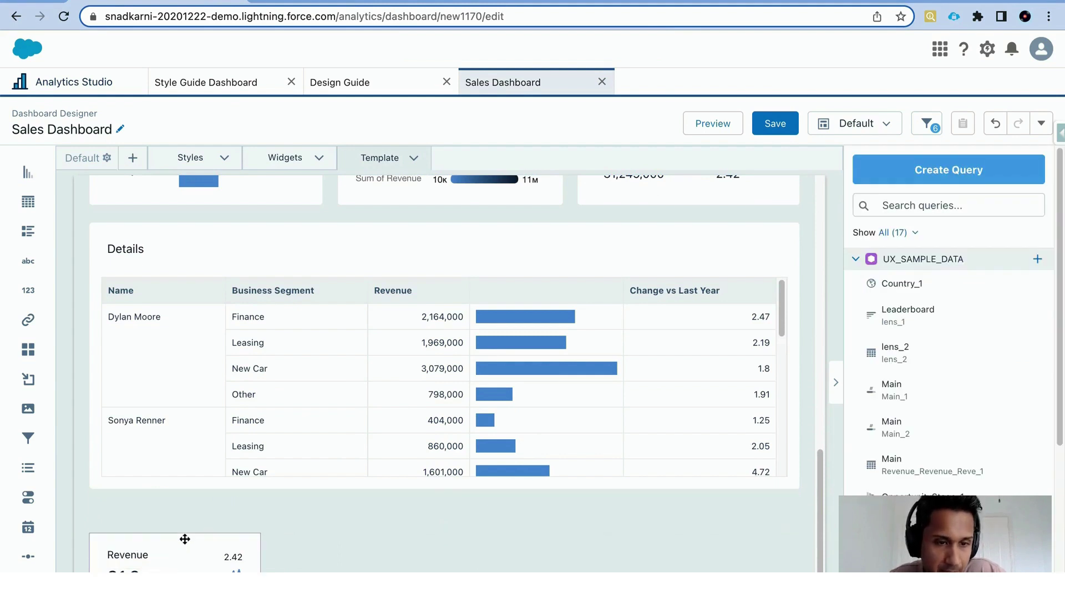
mouse_move(185, 539)
mouse_down()
mouse_move(187, 506)
mouse_move(268, 563)
mouse_up()
click(255, 552)
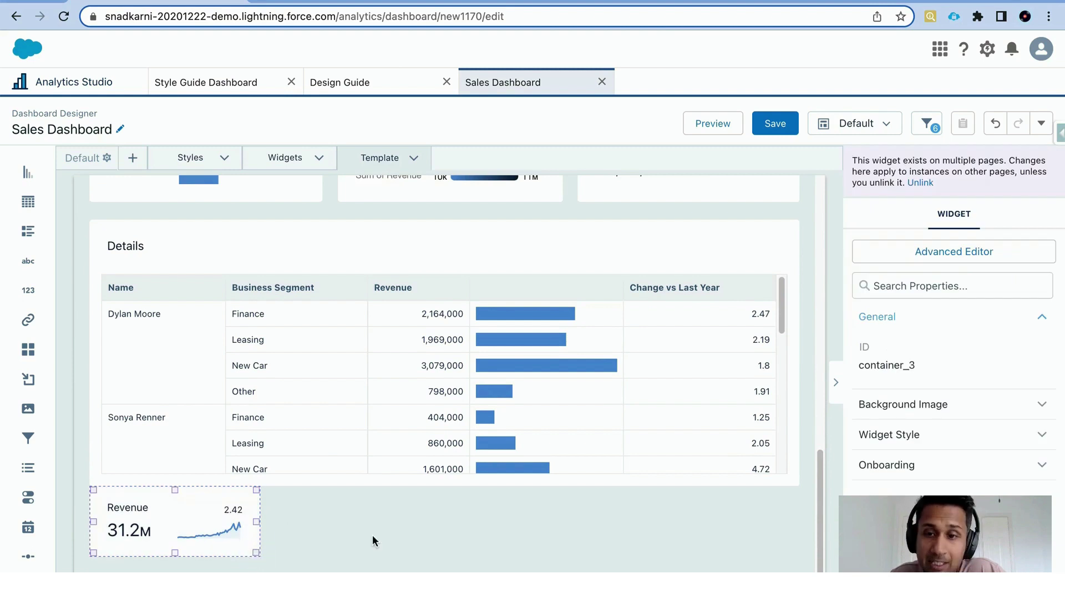